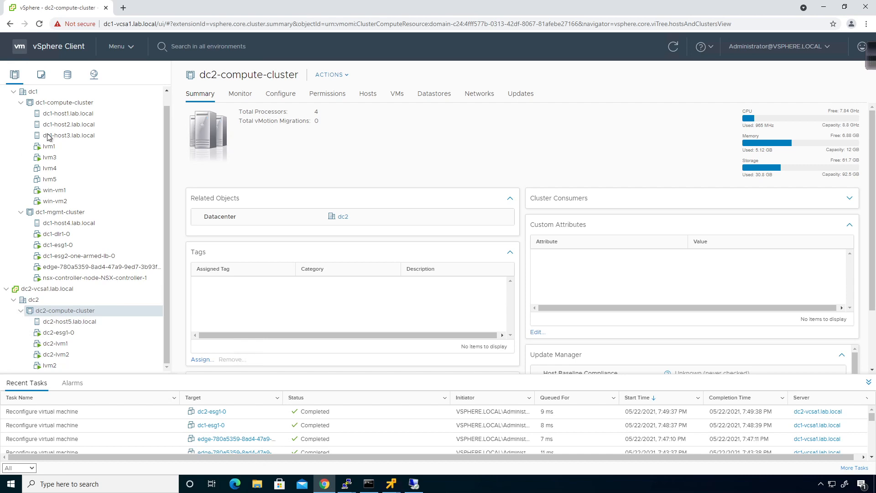
Open the summary of virtual machine lvm3 and review the host and VM inventory of both vCenters
{"action": "left_click", "coordinate": [129, 161]}
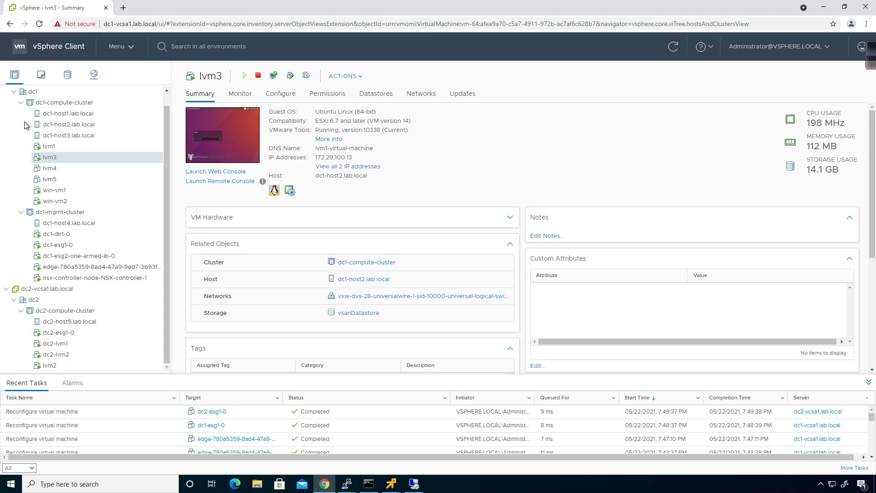
{"action": "scroll", "coordinate": [92, 196], "scroll_direction": "up", "scroll_amount": 1}
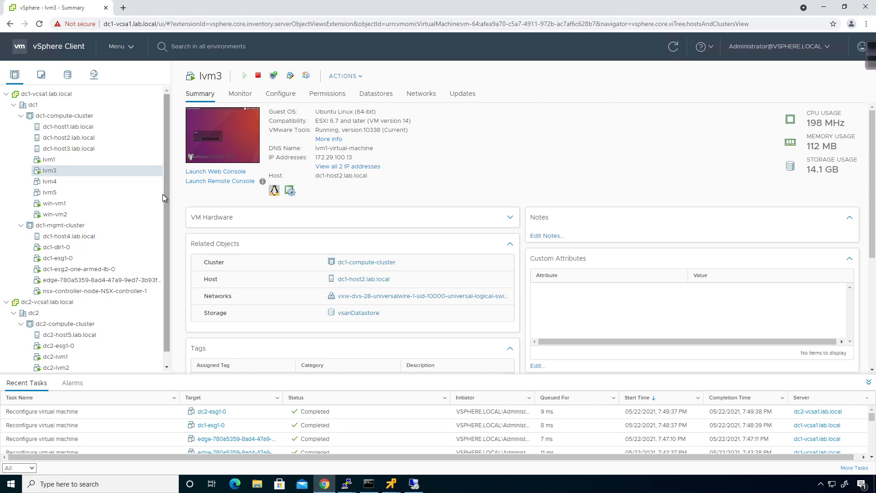
{"action": "scroll", "coordinate": [139, 216], "scroll_direction": "down", "scroll_amount": 1}
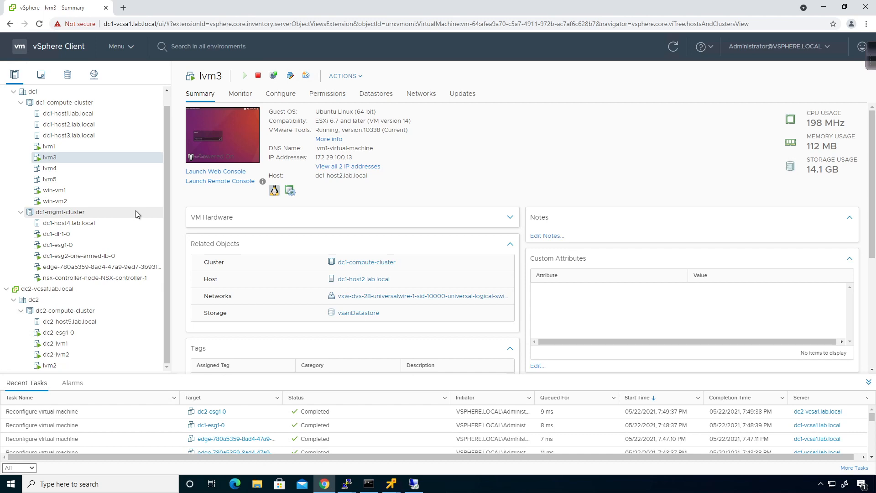
{"action": "scroll", "coordinate": [92, 150], "scroll_direction": "up", "scroll_amount": 1}
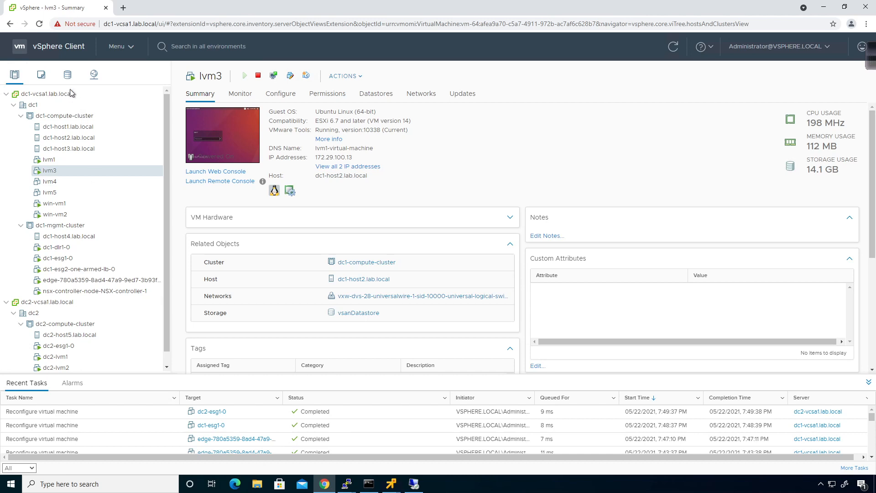
Compare the distributed switch properties, especially the version, of vds in dc1 and vds in dc2
{"action": "left_click", "coordinate": [94, 76]}
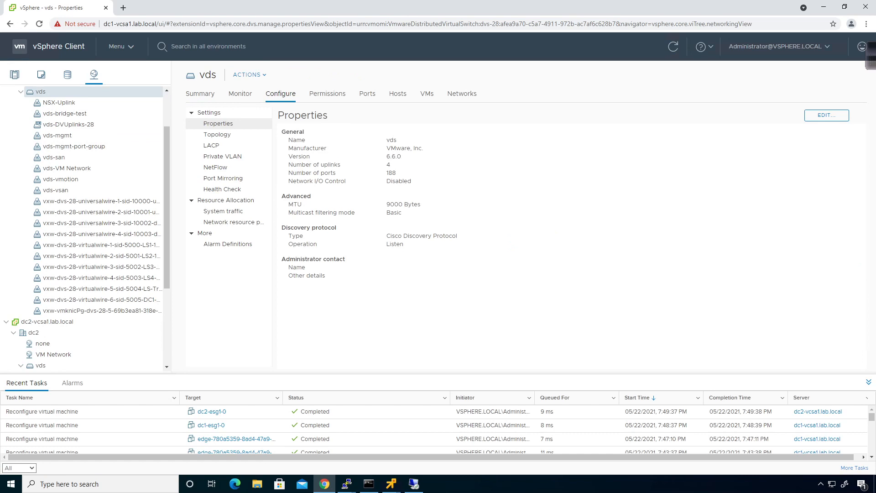
{"action": "key", "text": "shift+Left"}
{"action": "key", "text": "shift+Left"}
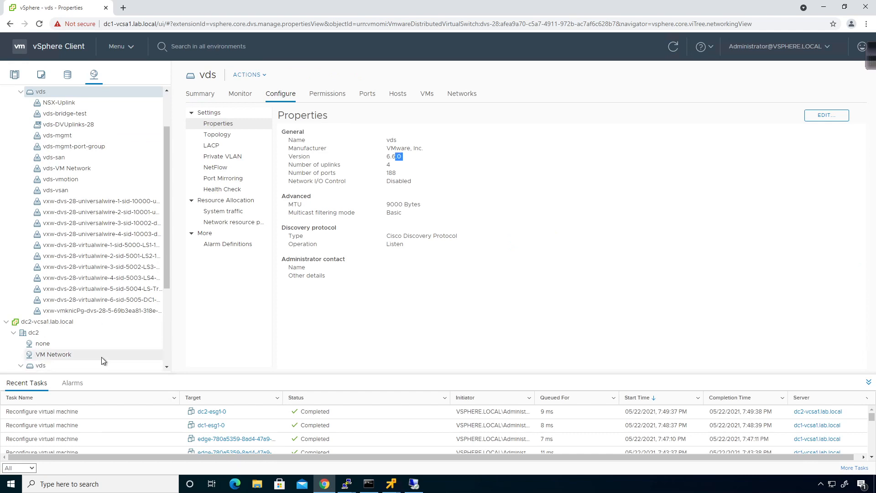
{"action": "left_click", "coordinate": [63, 365]}
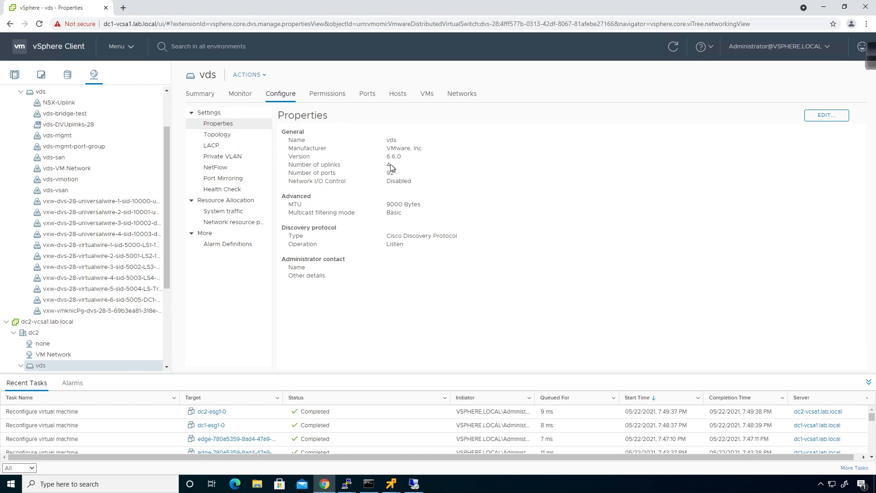
Check whether a distributed switch upgrade is available for vds in dc2, and review the networks of both data centers
{"action": "left_click", "coordinate": [264, 76]}
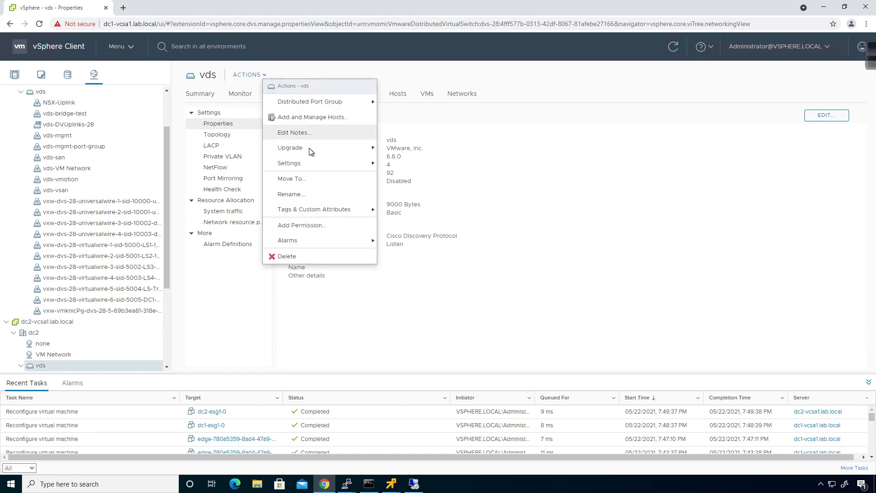
{"action": "mouse_move", "coordinate": [311, 150]}
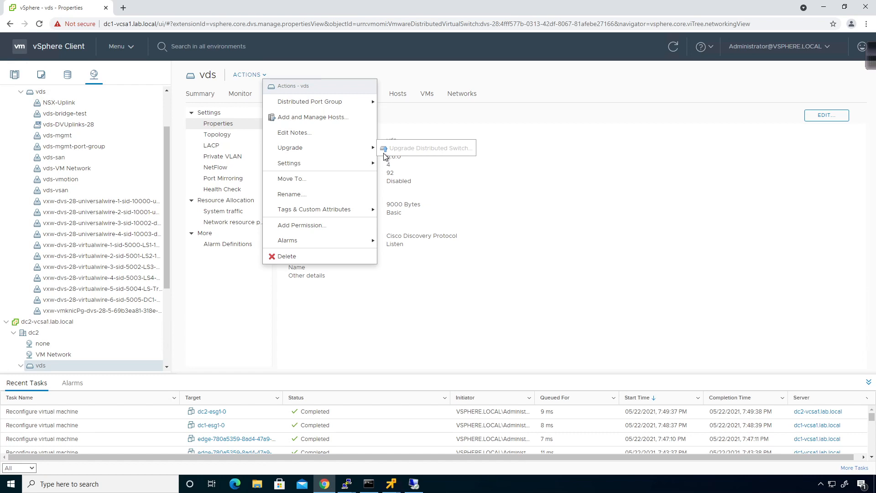
{"action": "left_click", "coordinate": [579, 260]}
{"action": "scroll", "coordinate": [123, 308], "scroll_direction": "down", "scroll_amount": 3}
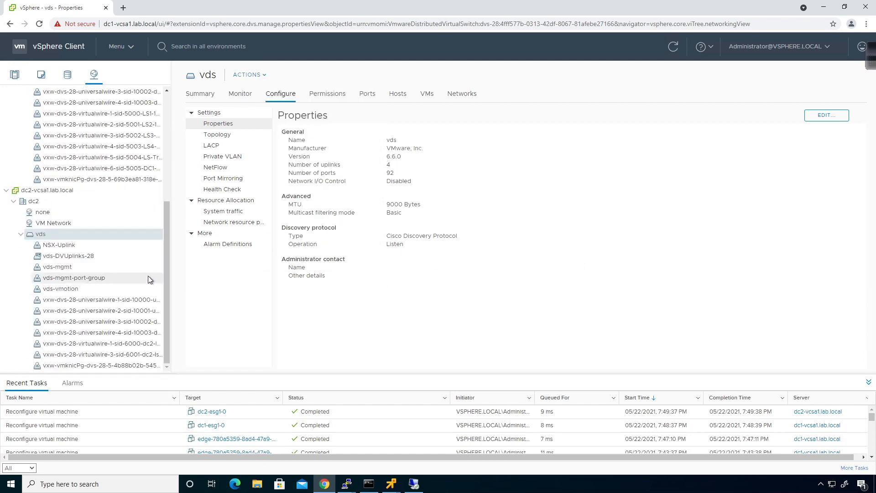
{"action": "scroll", "coordinate": [136, 276], "scroll_direction": "up", "scroll_amount": 3}
{"action": "scroll", "coordinate": [120, 262], "scroll_direction": "up", "scroll_amount": 3}
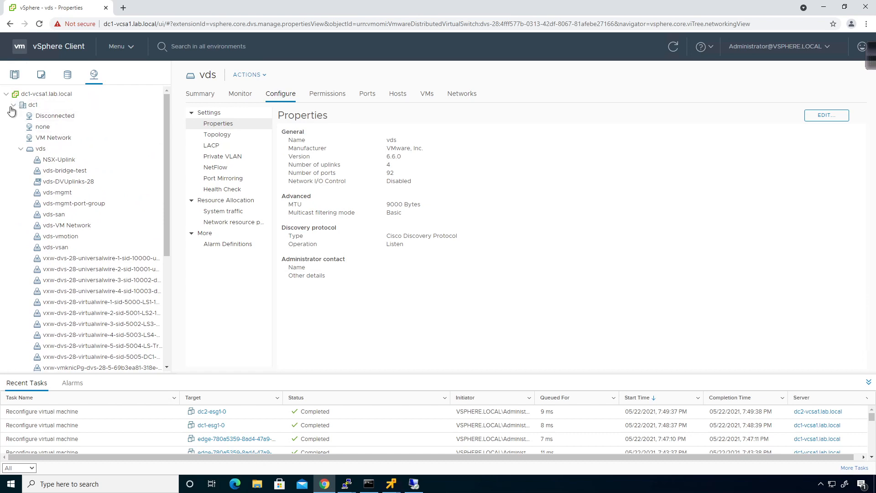
Return to the hosts and clusters inventory and examine the summary of virtual machine lvm2 in dc2-compute-cluster
{"action": "left_click", "coordinate": [15, 75]}
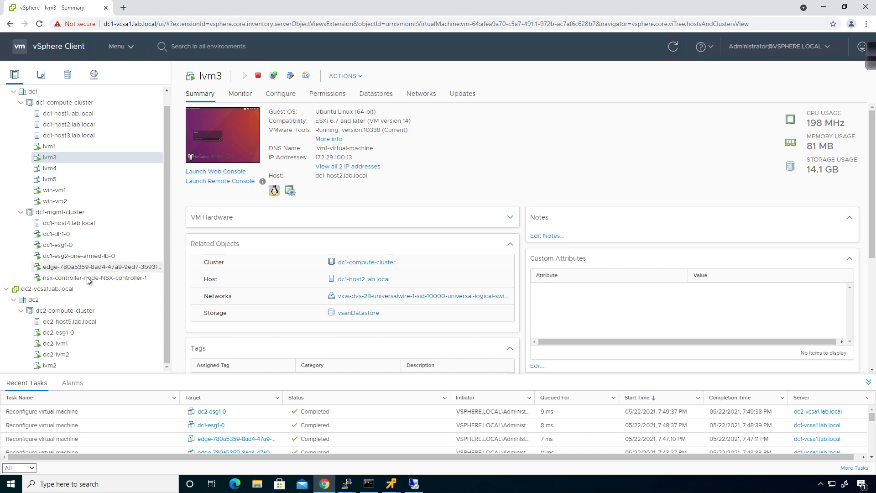
{"action": "left_click", "coordinate": [94, 365]}
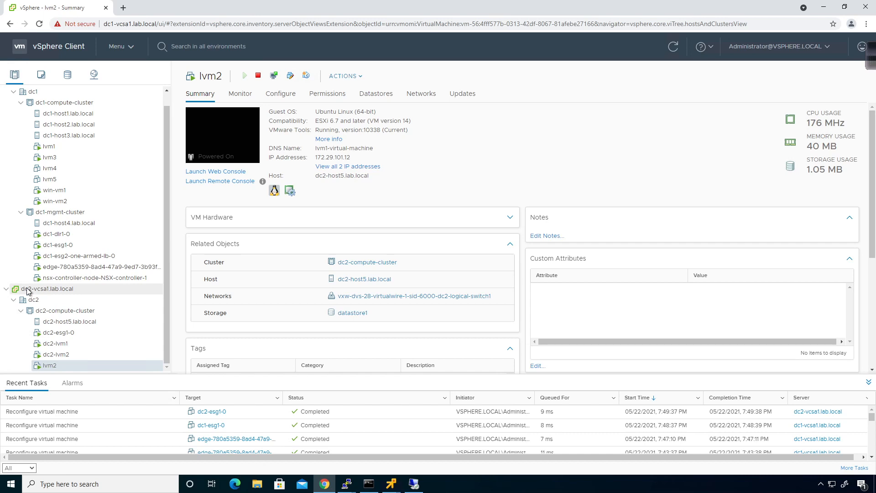
{"action": "scroll", "coordinate": [34, 127], "scroll_direction": "up", "scroll_amount": 2}
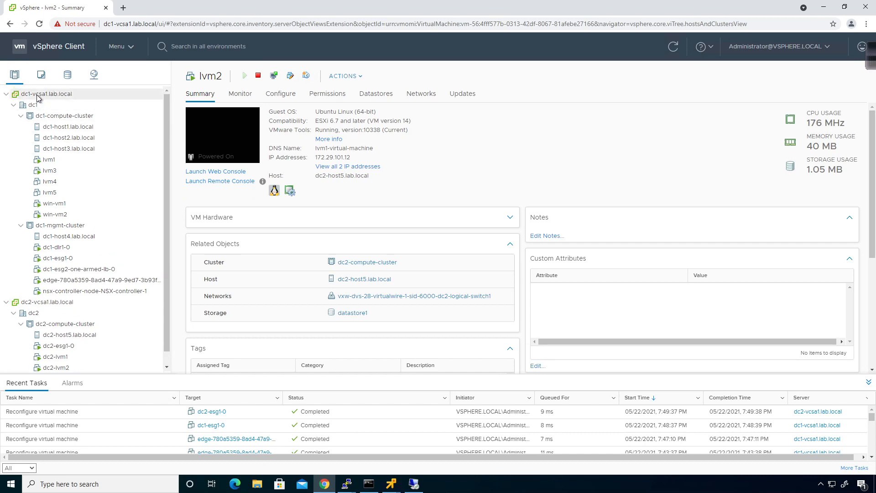
{"action": "scroll", "coordinate": [46, 160], "scroll_direction": "down", "scroll_amount": 2}
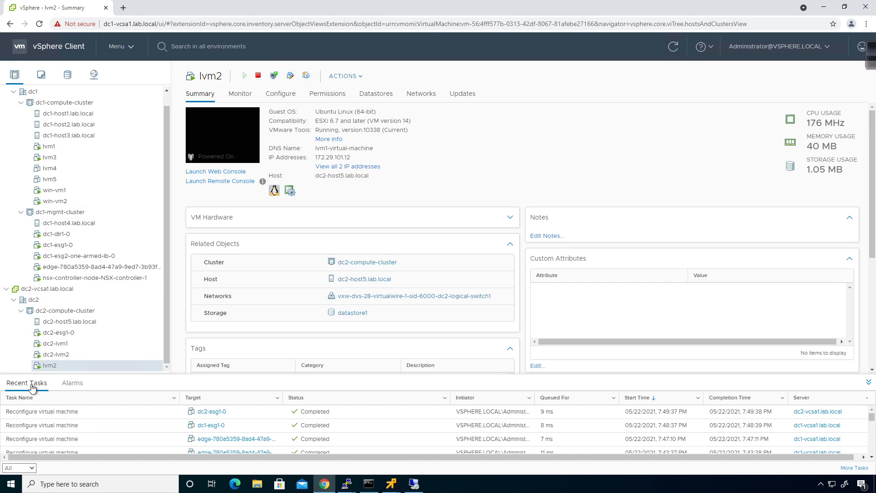
Start migrating lvm2 with the migration type that changes both compute resource and storage
{"action": "right_click", "coordinate": [49, 368]}
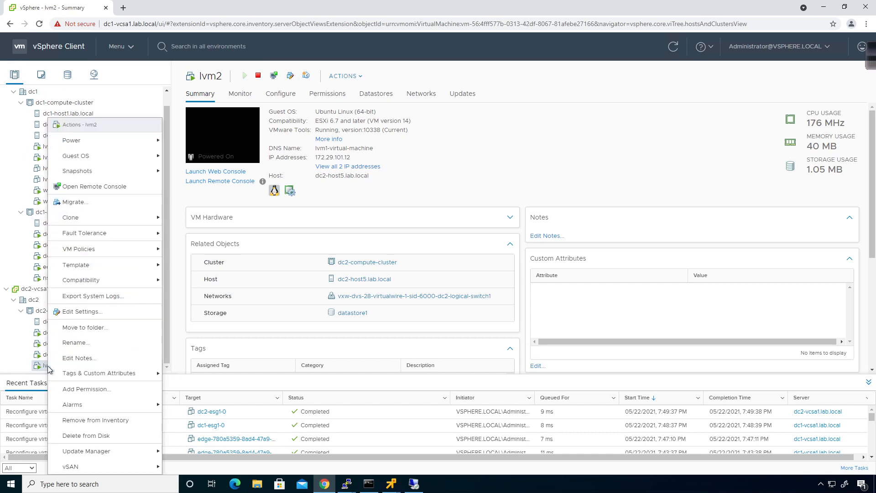
{"action": "left_click", "coordinate": [76, 202]}
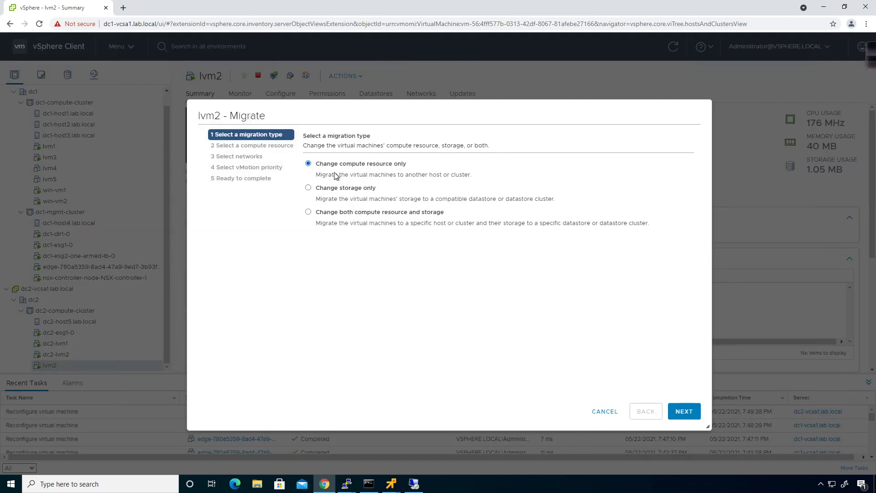
{"action": "left_click", "coordinate": [327, 216]}
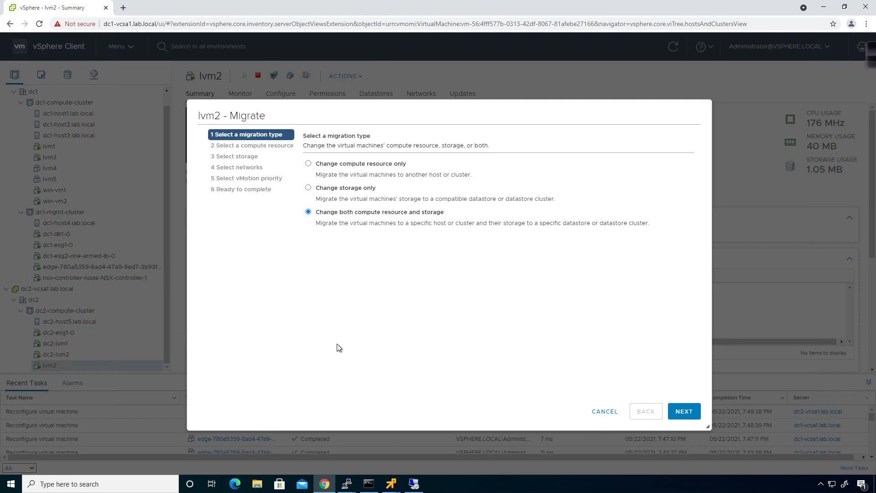
{"action": "left_click", "coordinate": [688, 411]}
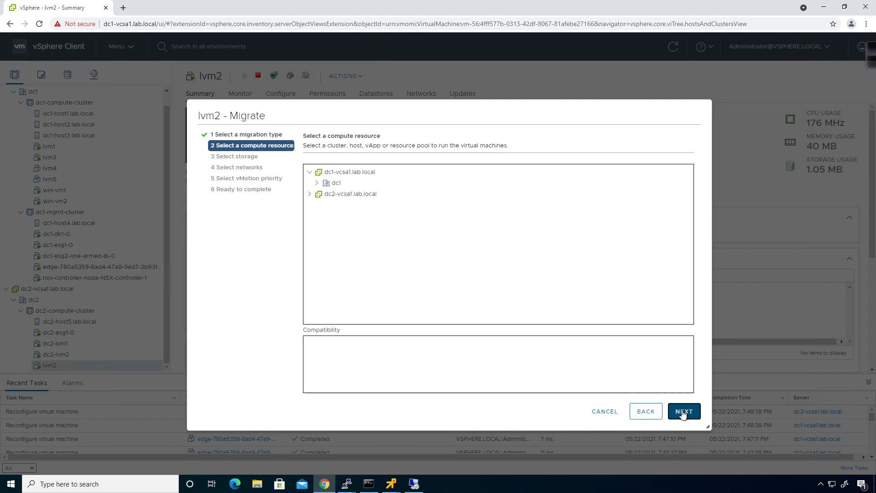
Choose dc1-compute-cluster in data center dc1 under dc1-vcsa1.lab.local as the destination compute resource
{"action": "left_click", "coordinate": [317, 183]}
{"action": "left_click", "coordinate": [324, 194]}
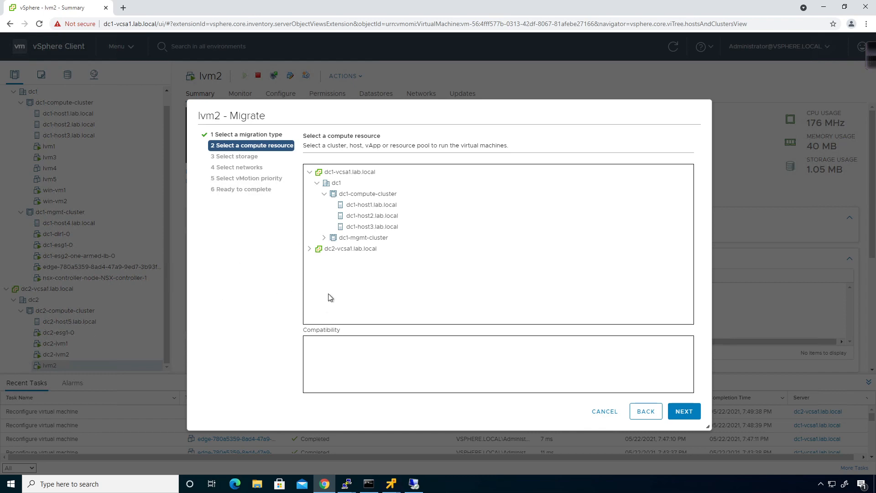
{"action": "left_click", "coordinate": [380, 196]}
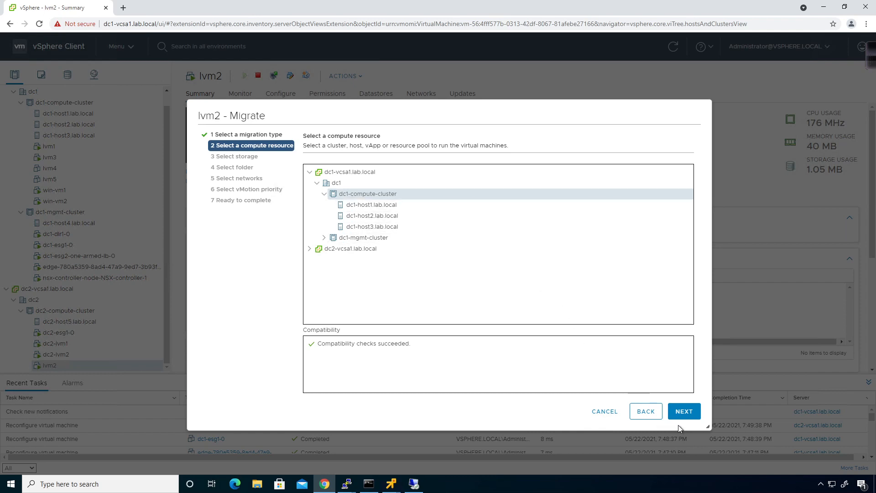
{"action": "left_click", "coordinate": [693, 410]}
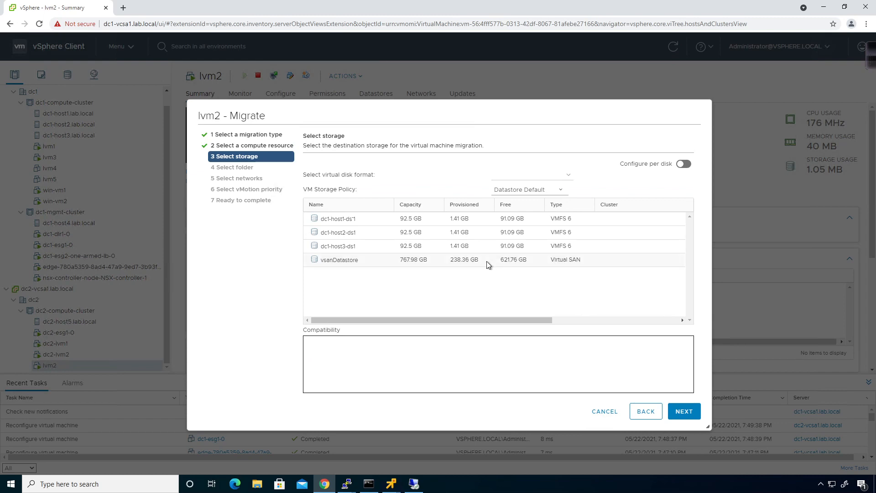
Choose vsanDatastore as the destination storage and dc1 as the destination folder
{"action": "left_click", "coordinate": [443, 264]}
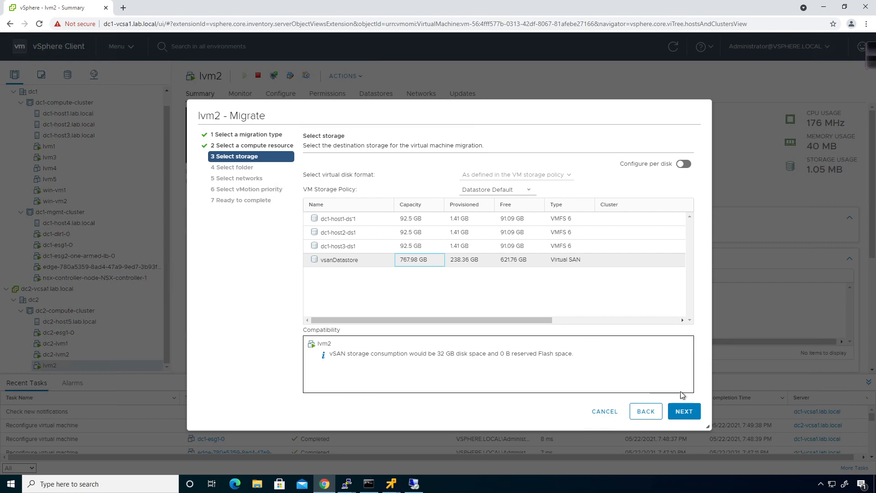
{"action": "left_click", "coordinate": [684, 412]}
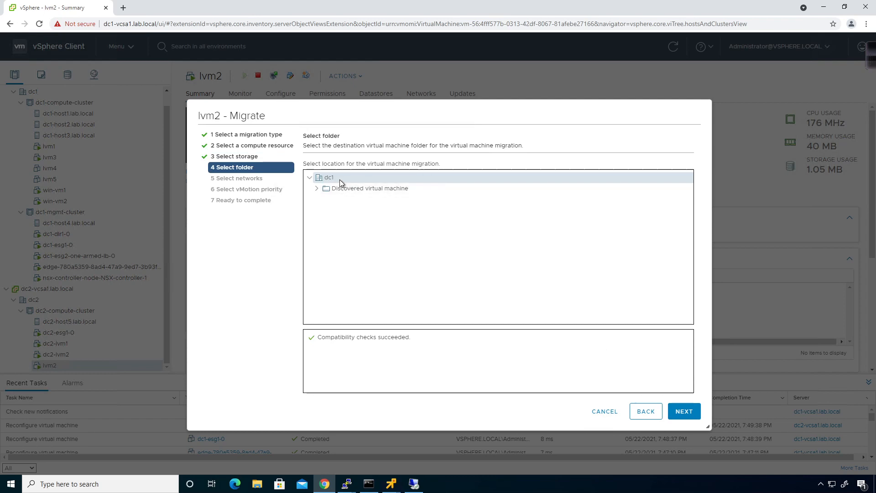
{"action": "left_click", "coordinate": [684, 413]}
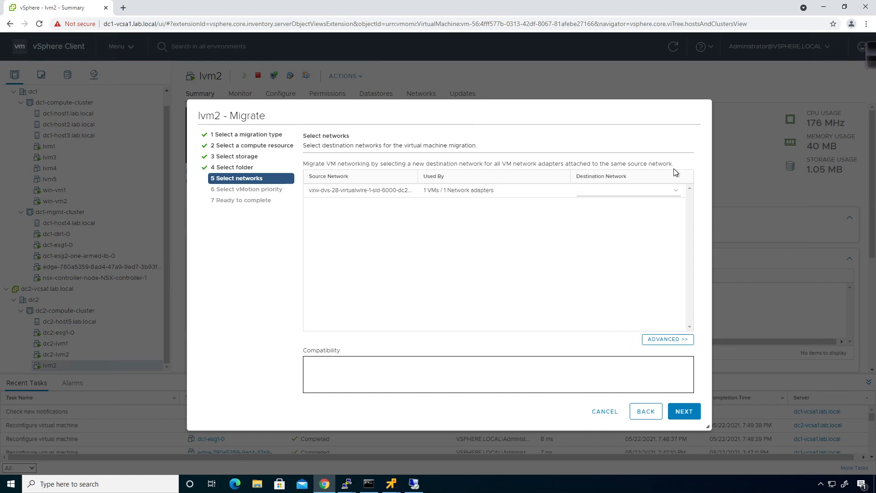
Set the destination network to vxw-dvs-28-virtualwire-1-sid-5000-LS1-172.29.1.0 and launch the migration with high vMotion priority
{"action": "left_click", "coordinate": [660, 190]}
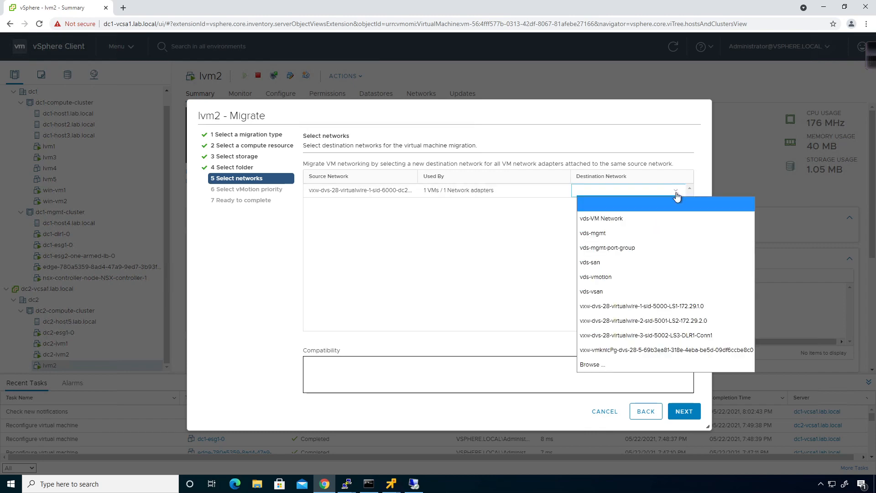
{"action": "left_click", "coordinate": [665, 305]}
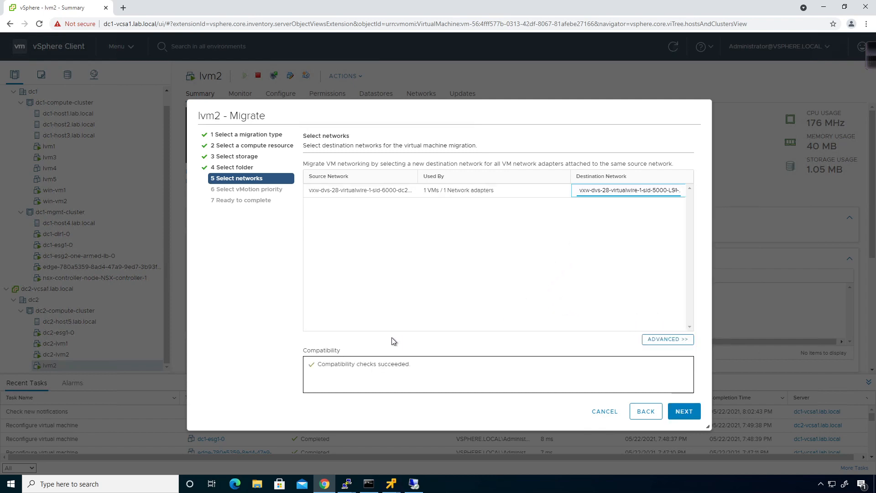
{"action": "left_click", "coordinate": [679, 413]}
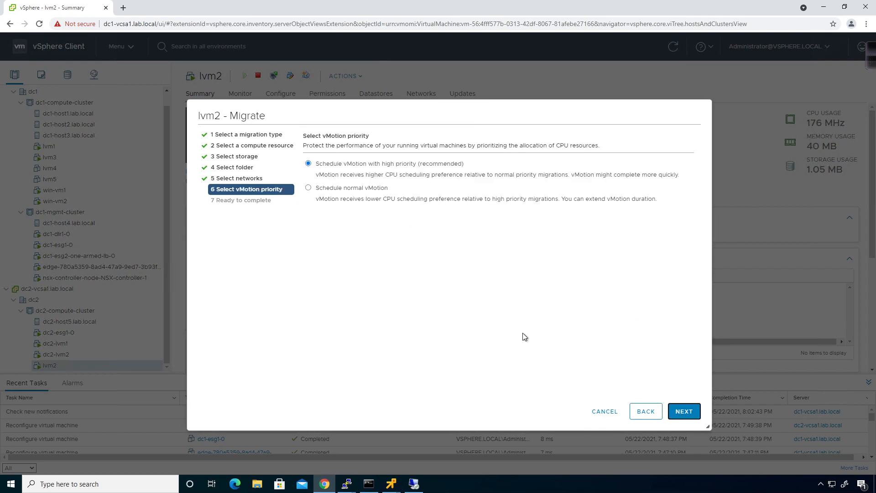
{"action": "left_click", "coordinate": [673, 410]}
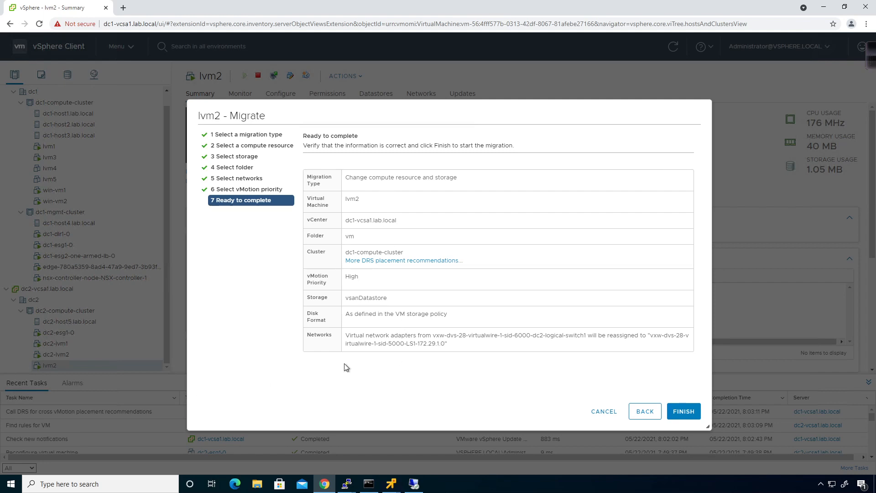
{"action": "left_click", "coordinate": [675, 412]}
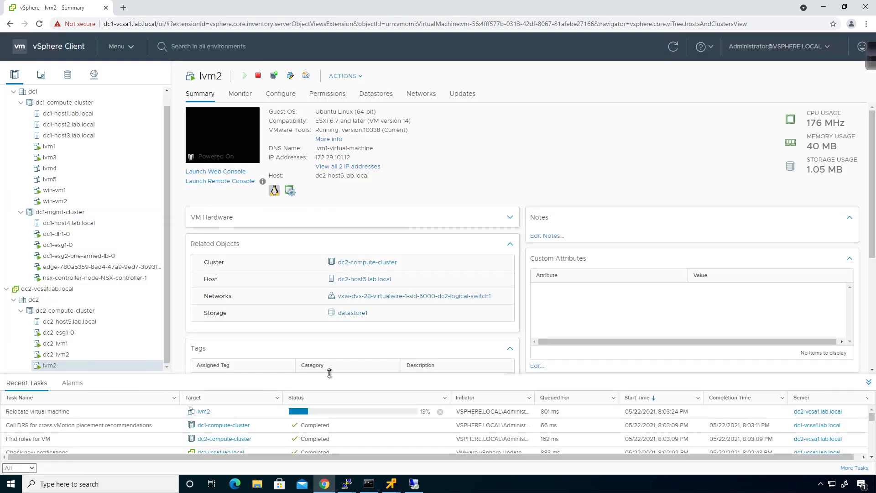
Enlarge the recent tasks list and review the timing of the earlier lvm2 relocation tasks
{"action": "left_click_drag", "start_coordinate": [330, 374], "coordinate": [342, 338]}
{"action": "scroll", "coordinate": [353, 391], "scroll_direction": "down", "scroll_amount": 2}
{"action": "scroll", "coordinate": [354, 391], "scroll_direction": "down", "scroll_amount": 5}
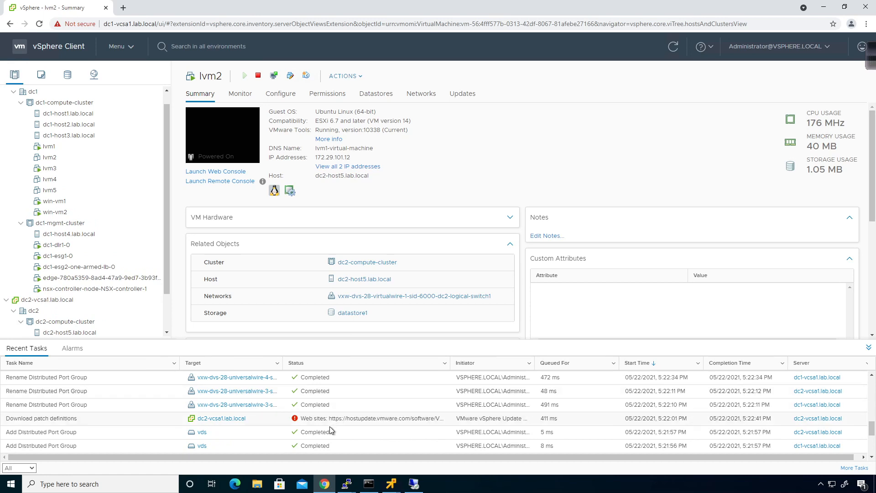
{"action": "scroll", "coordinate": [330, 418], "scroll_direction": "down", "scroll_amount": 6}
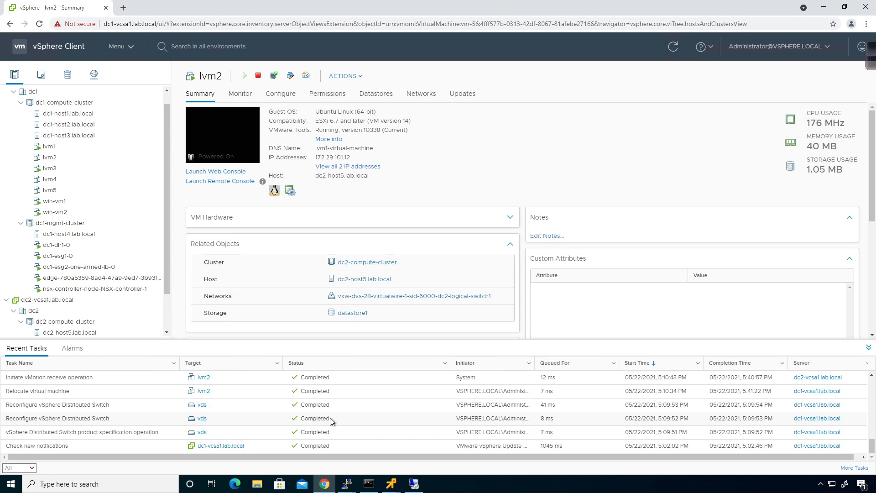
{"action": "scroll", "coordinate": [330, 418], "scroll_direction": "up", "scroll_amount": 10}
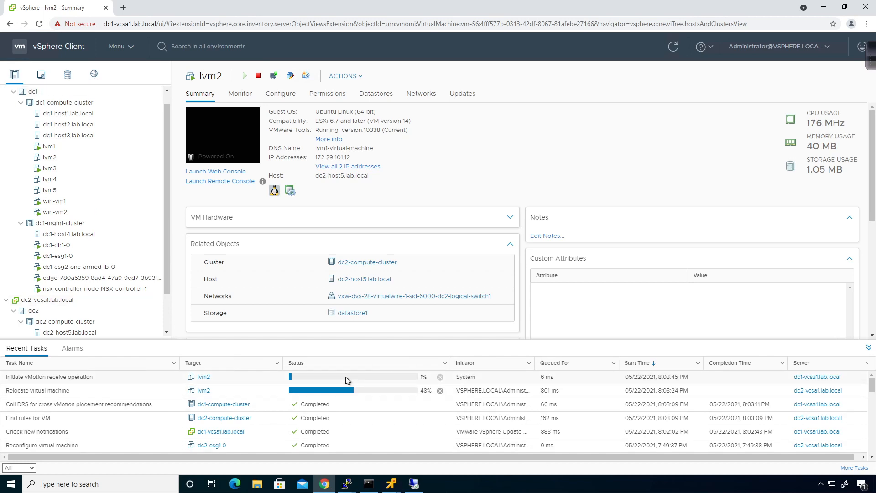
Review the dc1 and dc2 inventories for lvm2 while its relocation is running
{"action": "scroll", "coordinate": [120, 286], "scroll_direction": "down", "scroll_amount": 1}
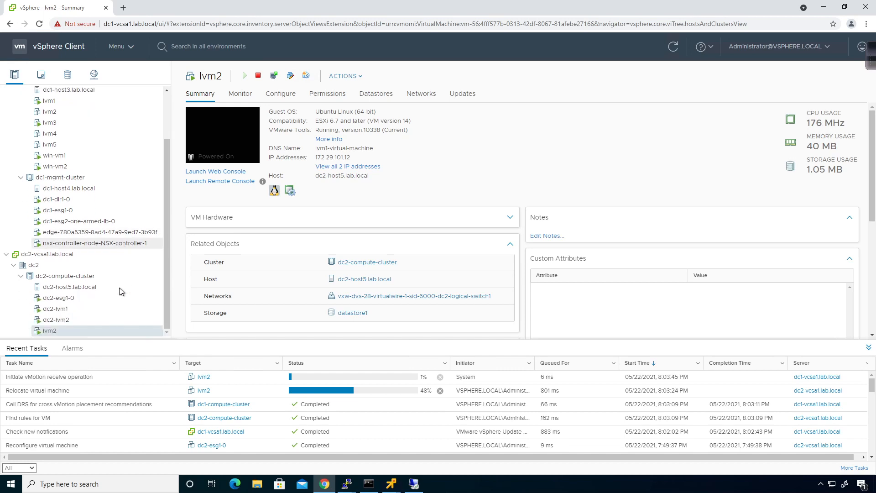
{"action": "scroll", "coordinate": [65, 235], "scroll_direction": "up", "scroll_amount": 2}
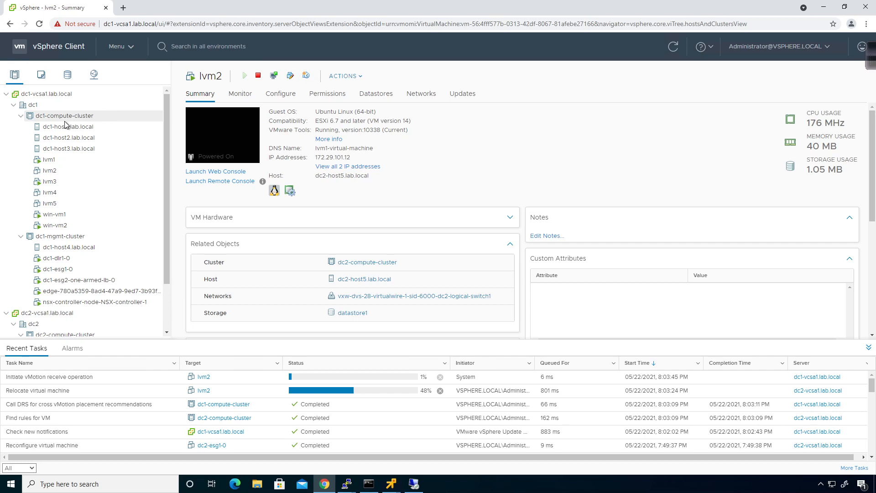
{"action": "scroll", "coordinate": [64, 137], "scroll_direction": "down", "scroll_amount": 2}
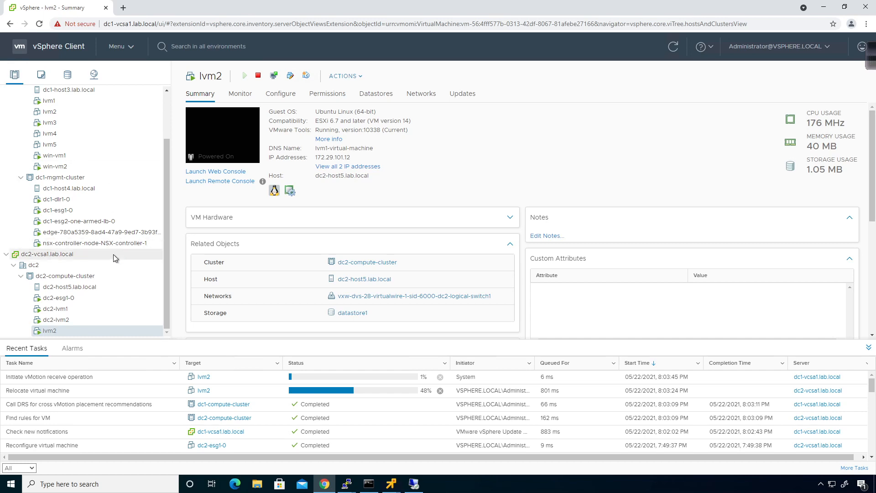
{"action": "scroll", "coordinate": [113, 254], "scroll_direction": "up", "scroll_amount": 3}
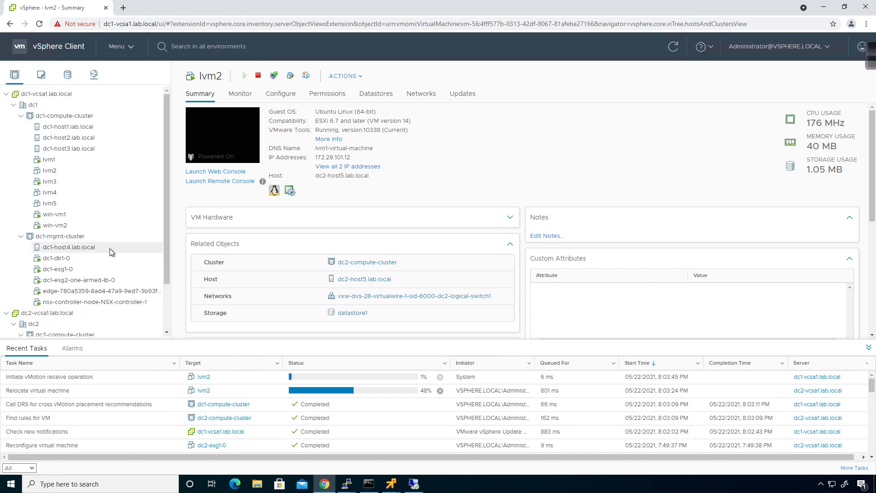